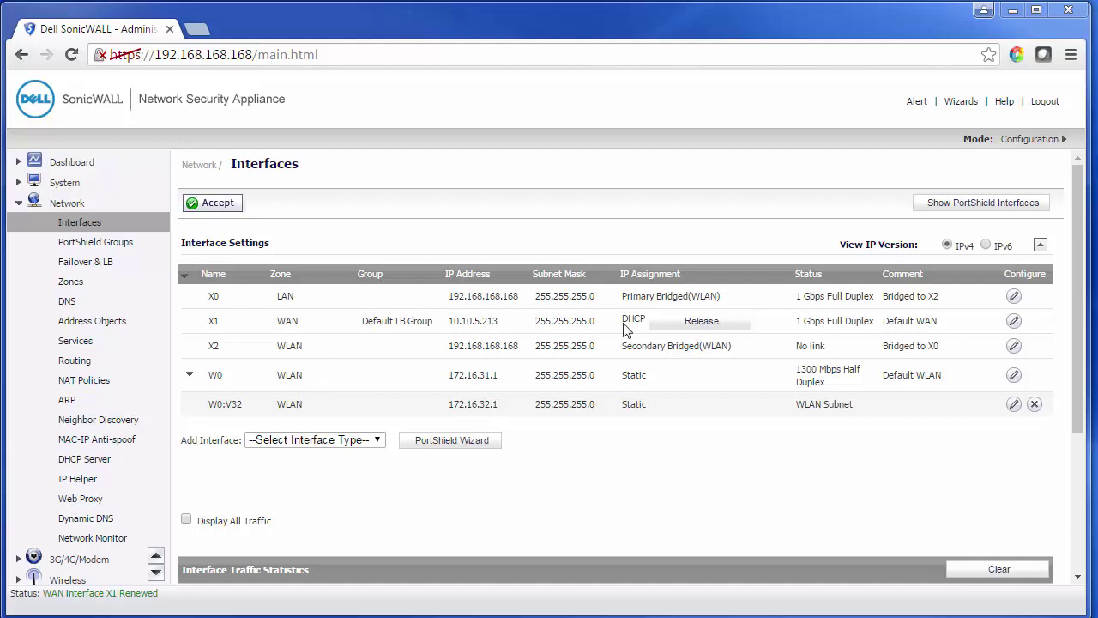
Step: Review the X1 WAN interface settings, then close them without changes
left_click(1014, 321)
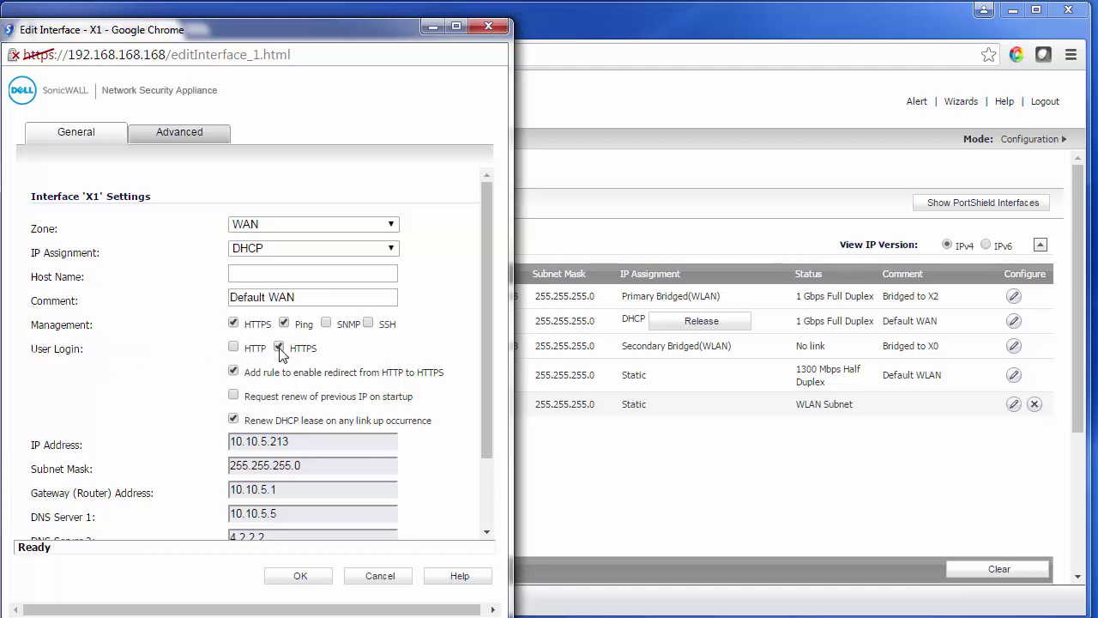
left_click(298, 581)
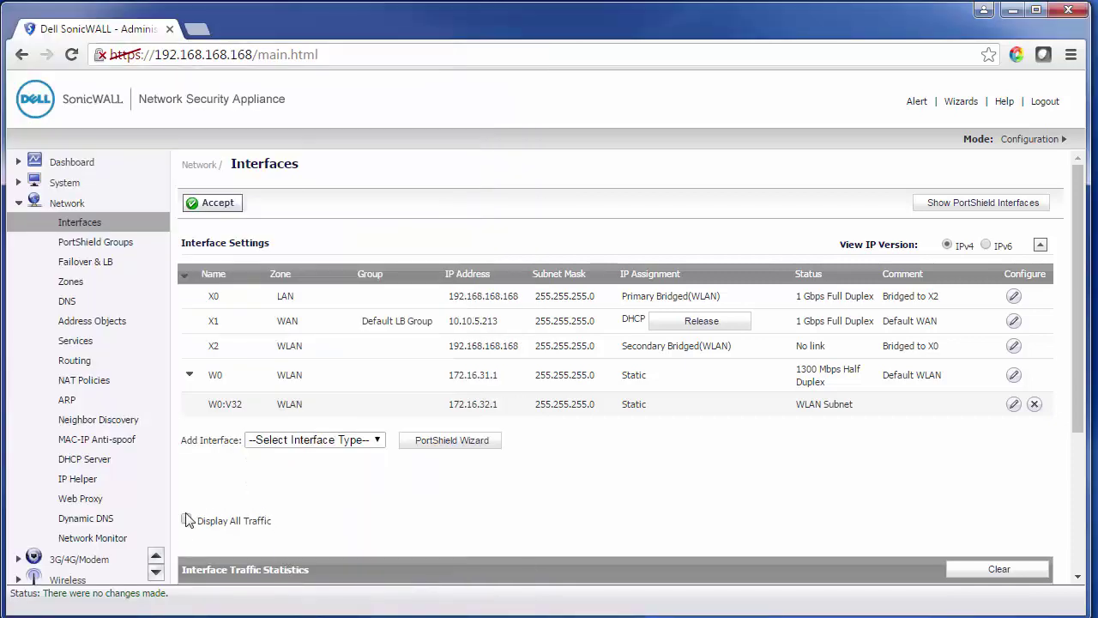
scroll(155, 571, "down", 10)
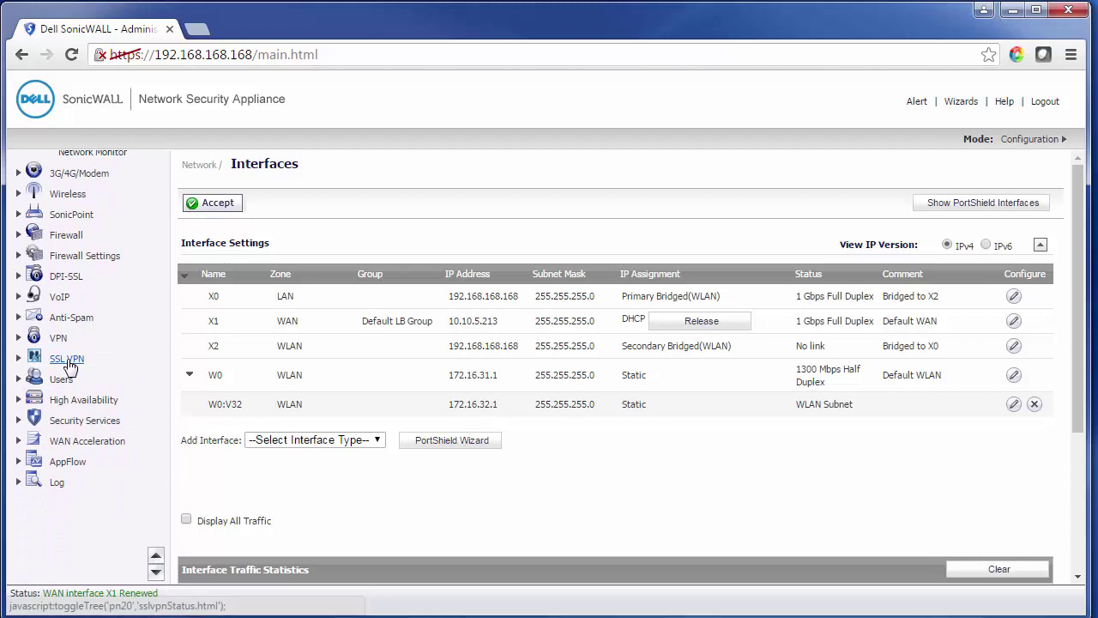
Step: Enable SSL VPN access on the WAN zone in Server Settings, using port 4433
left_click(70, 361)
scroll(155, 554, "up", 5)
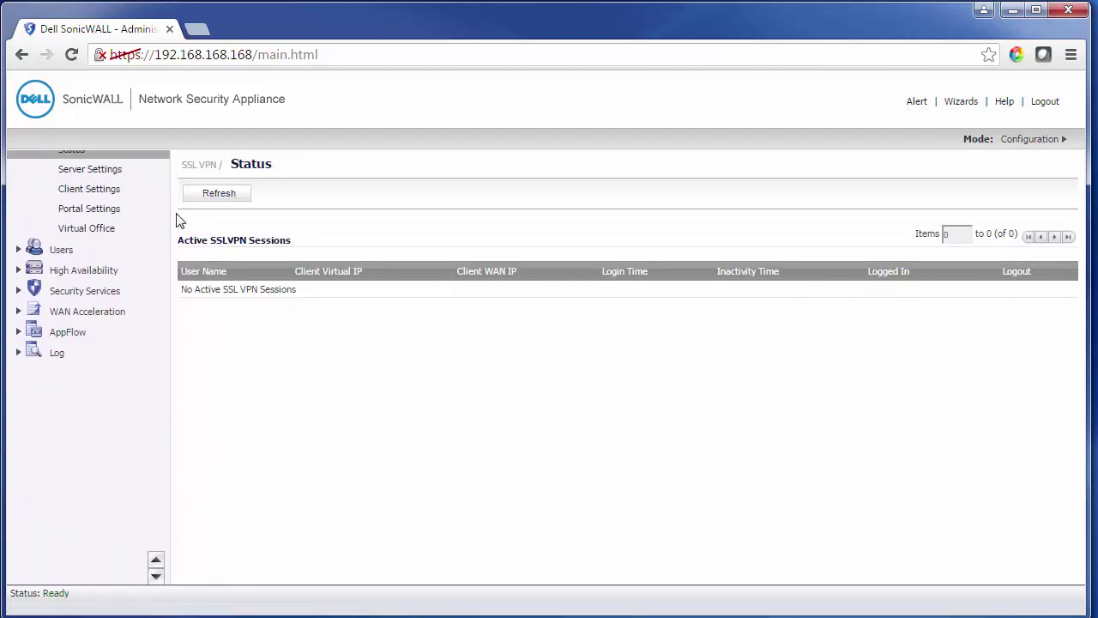
left_click(102, 168)
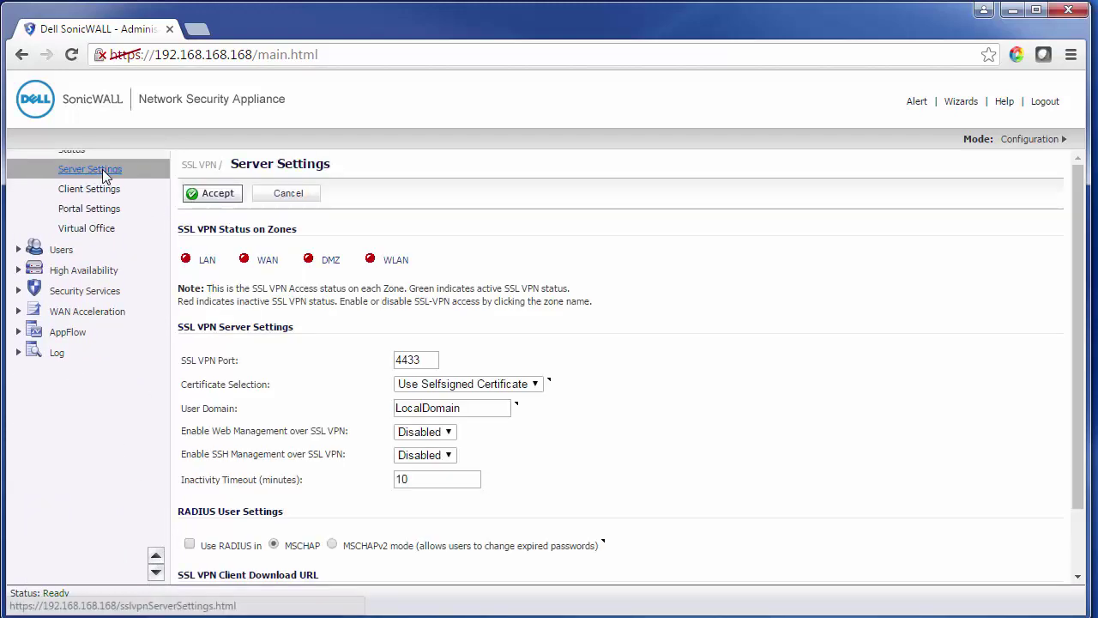
left_click(263, 261)
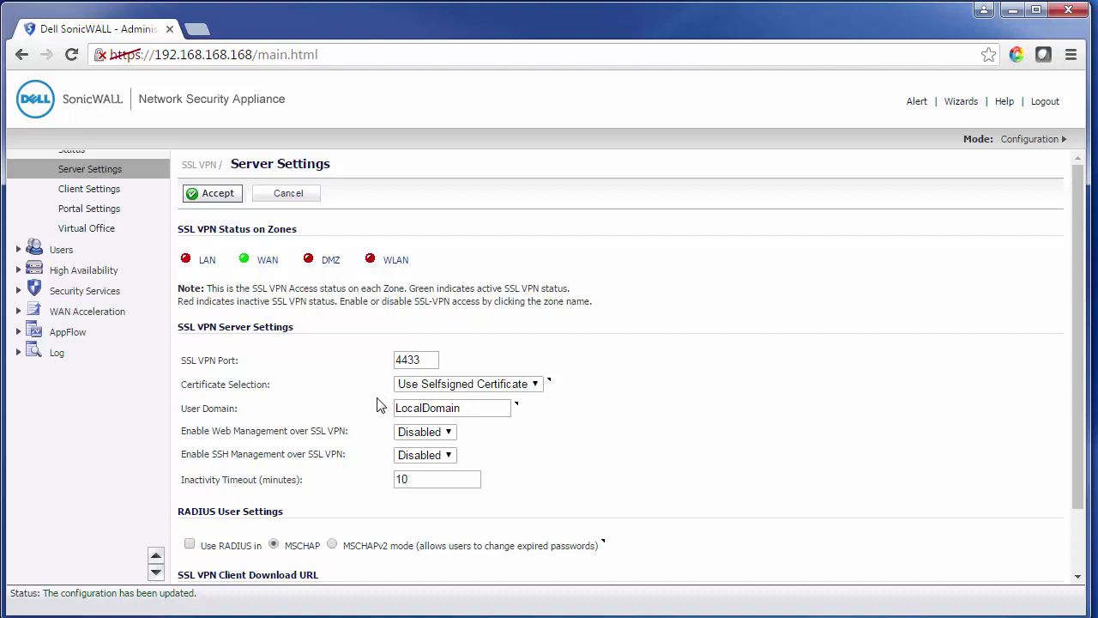
left_click(101, 190)
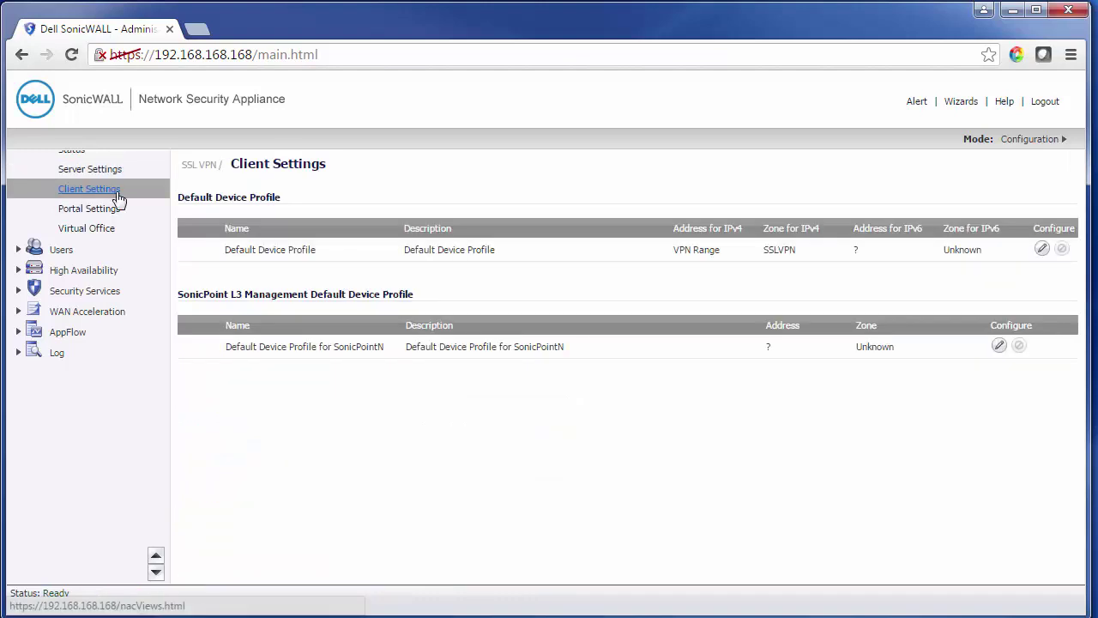
Step: Edit the Default Device Profile and create a new network for its IPv4 Network Address
left_click(1042, 250)
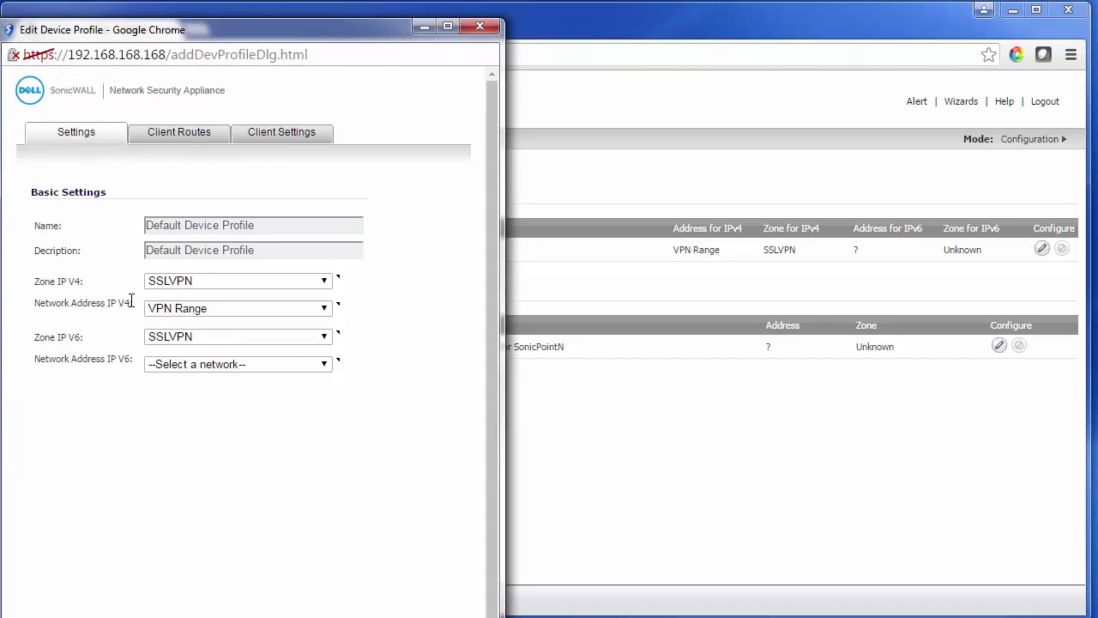
left_click(324, 310)
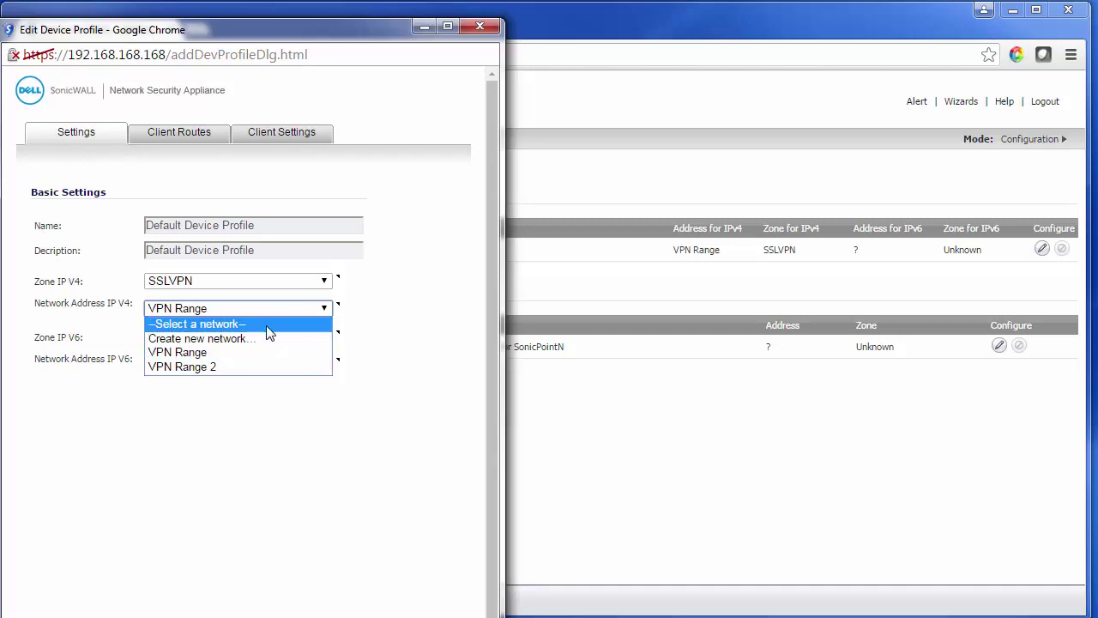
left_click(216, 337)
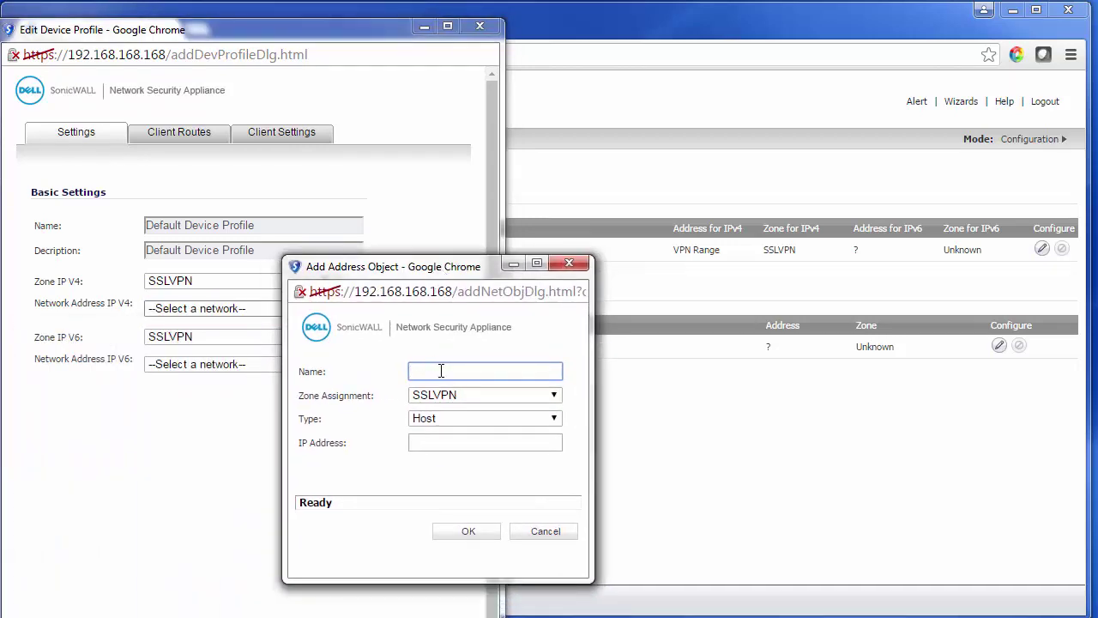
Step: Add address object 'VPN Range 3' as a Range from 192.168.168.1 to 192.168.168.255
type("VPN")
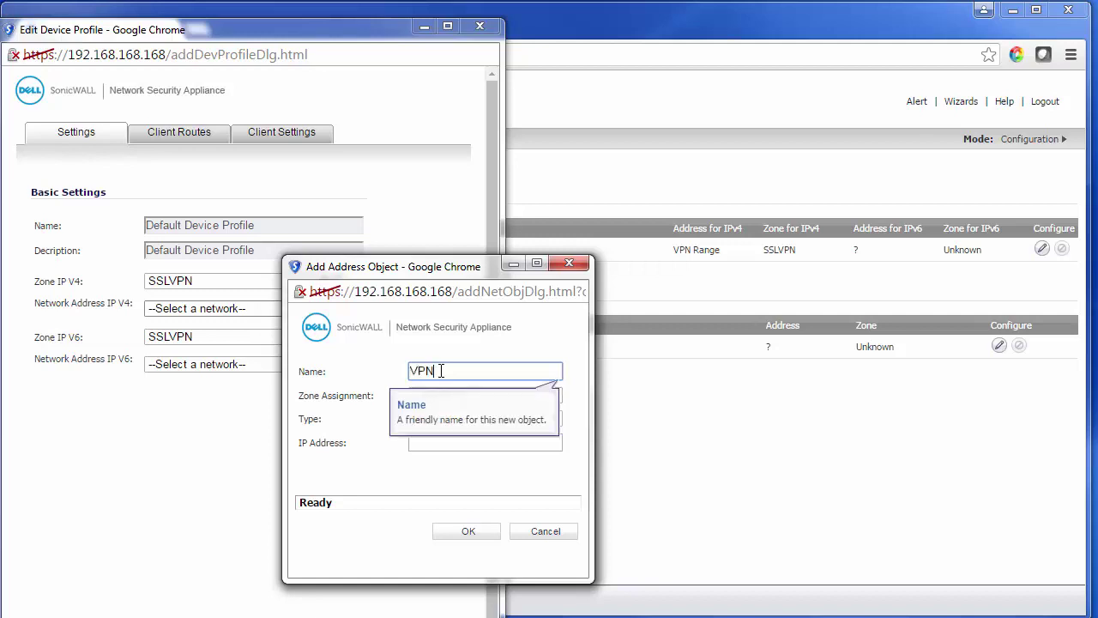
type(" Range 3")
left_click(453, 419)
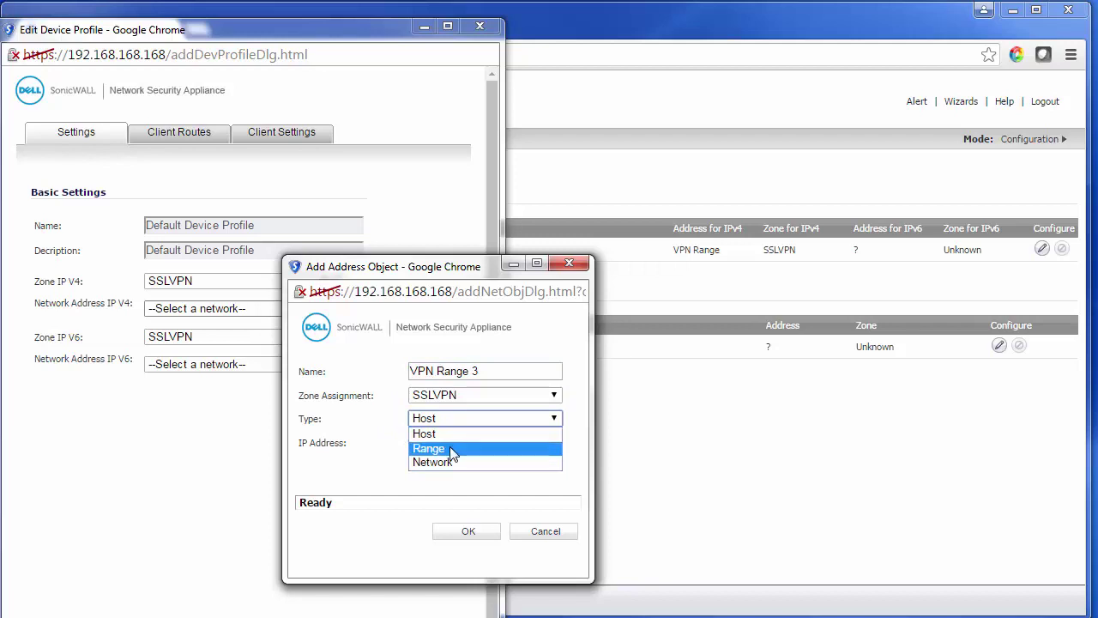
left_click(449, 448)
left_click(464, 442)
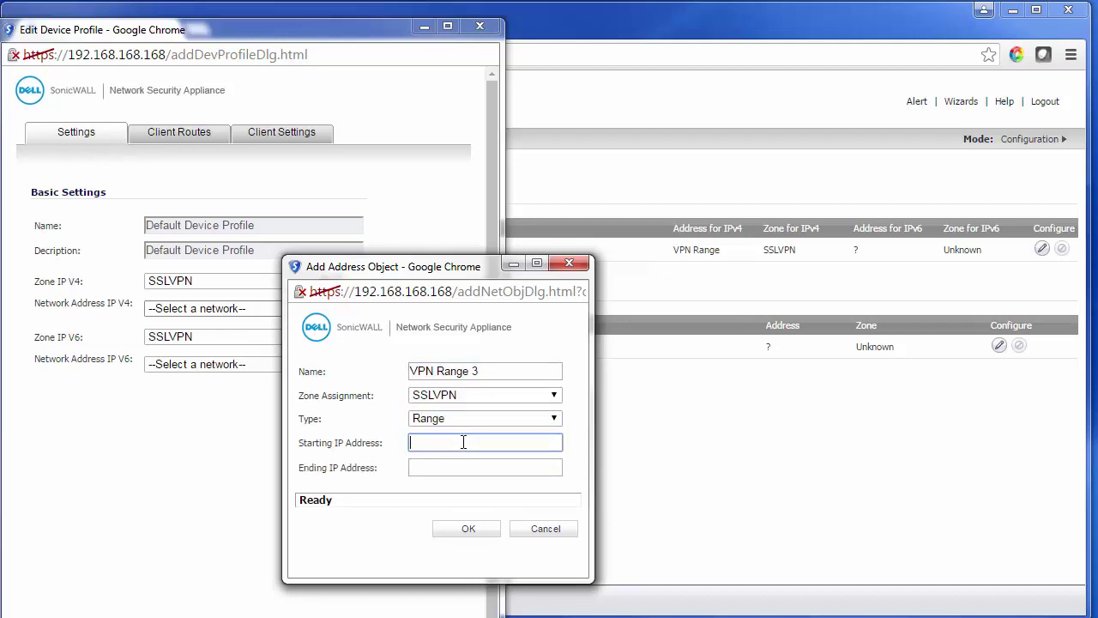
type("192.168.168")
left_click(456, 465)
type("192.168.")
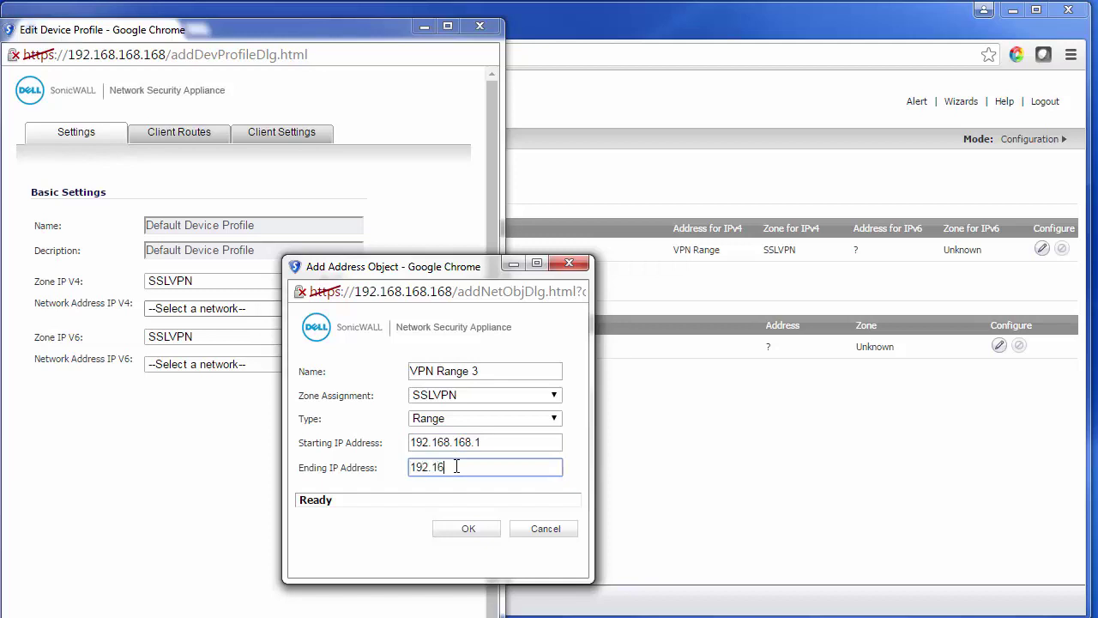
type("168.255")
left_click(471, 529)
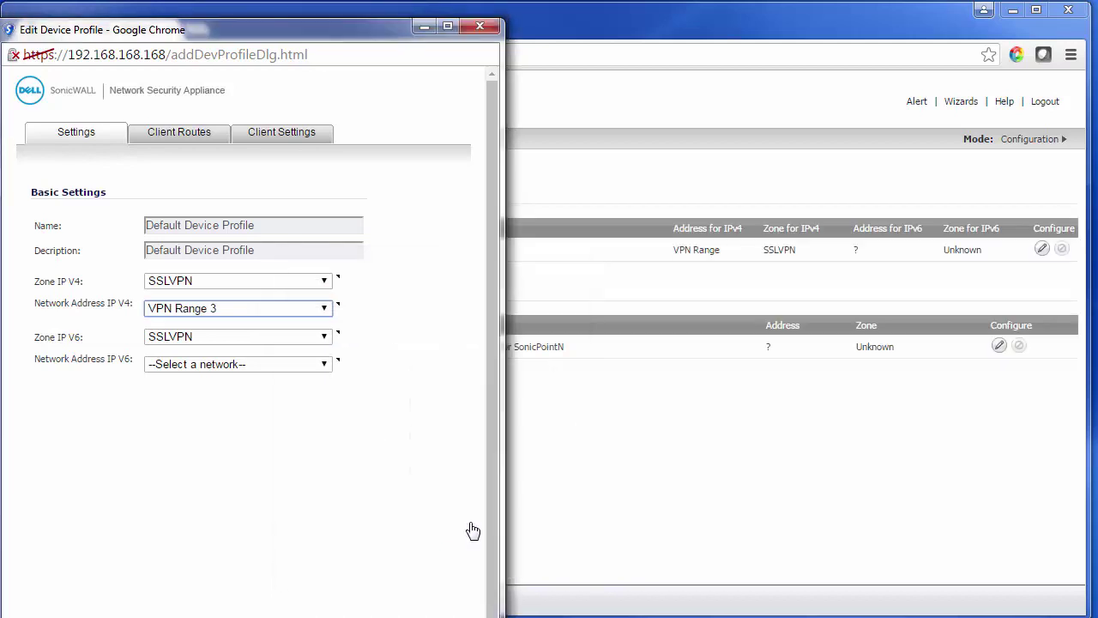
Step: Add LAN Subnets to the device profile's Client Routes
left_click(191, 143)
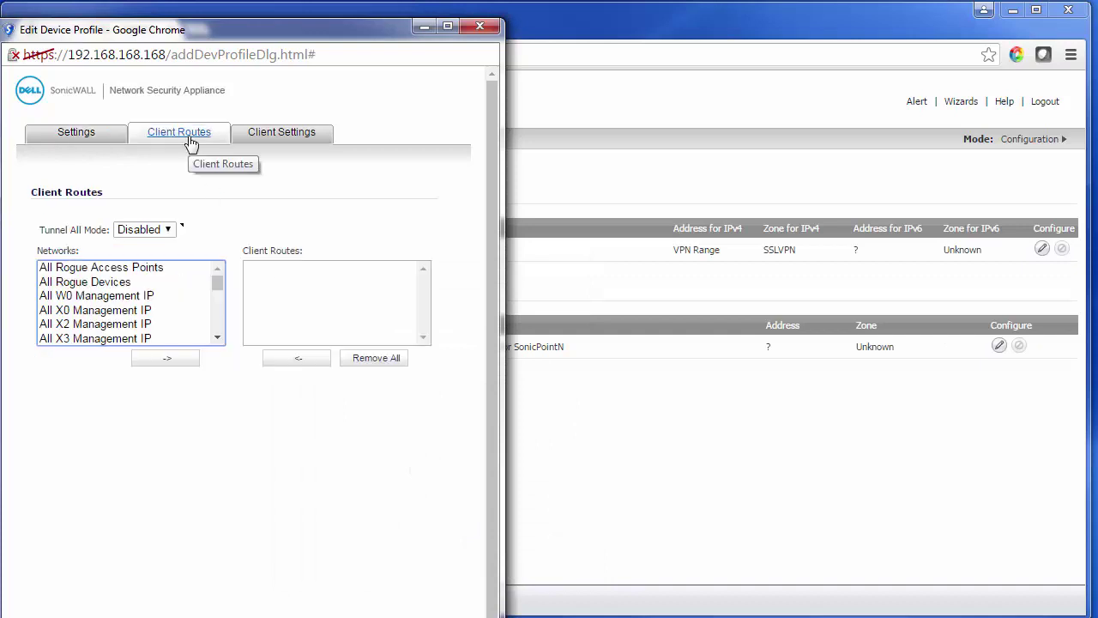
left_click(142, 296)
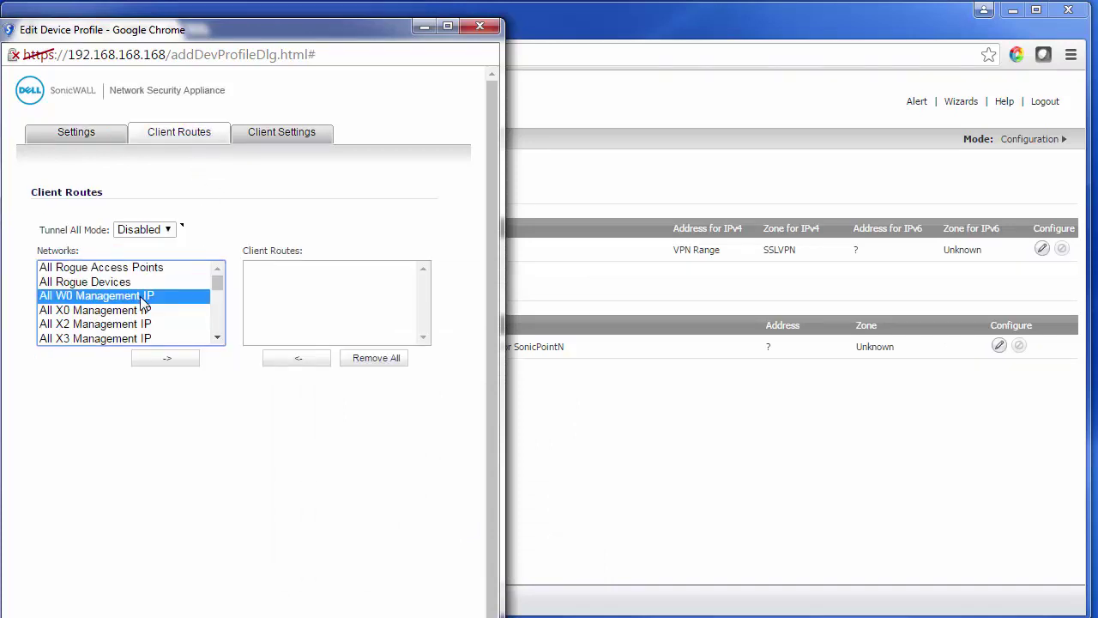
key("l")
key("Down")
key("Down")
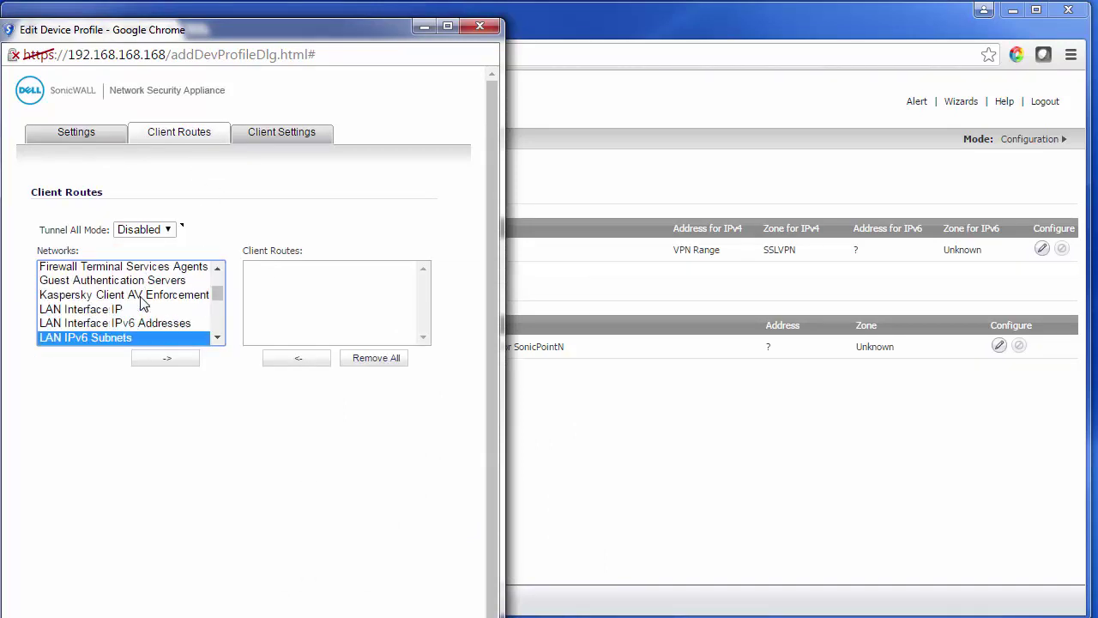
key("Down")
scroll(141, 302, "down", 1)
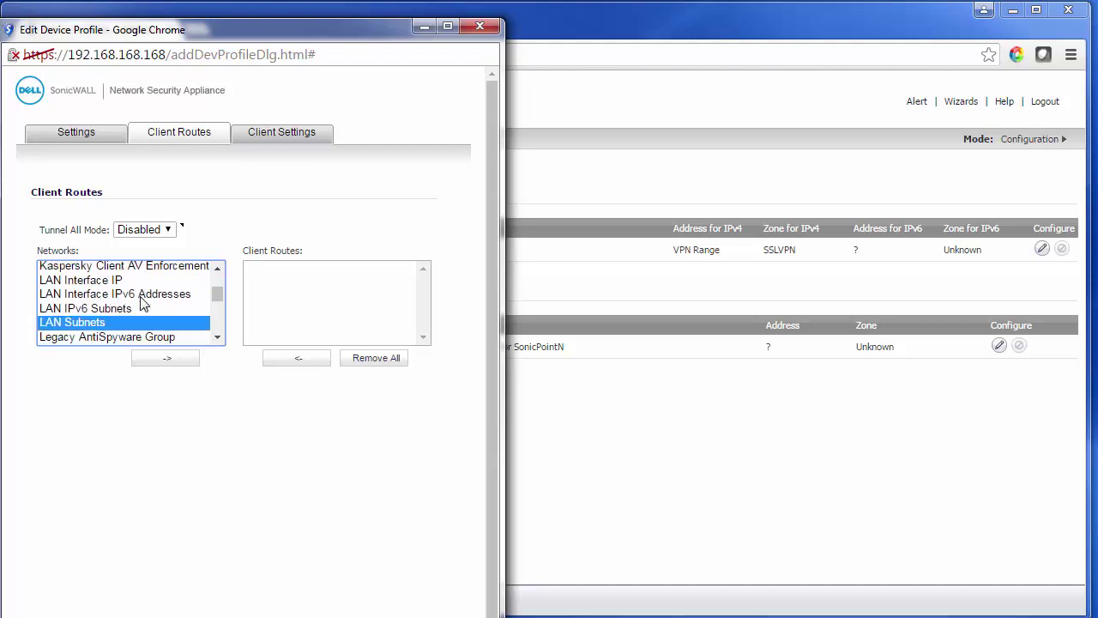
key("Tab")
key("space")
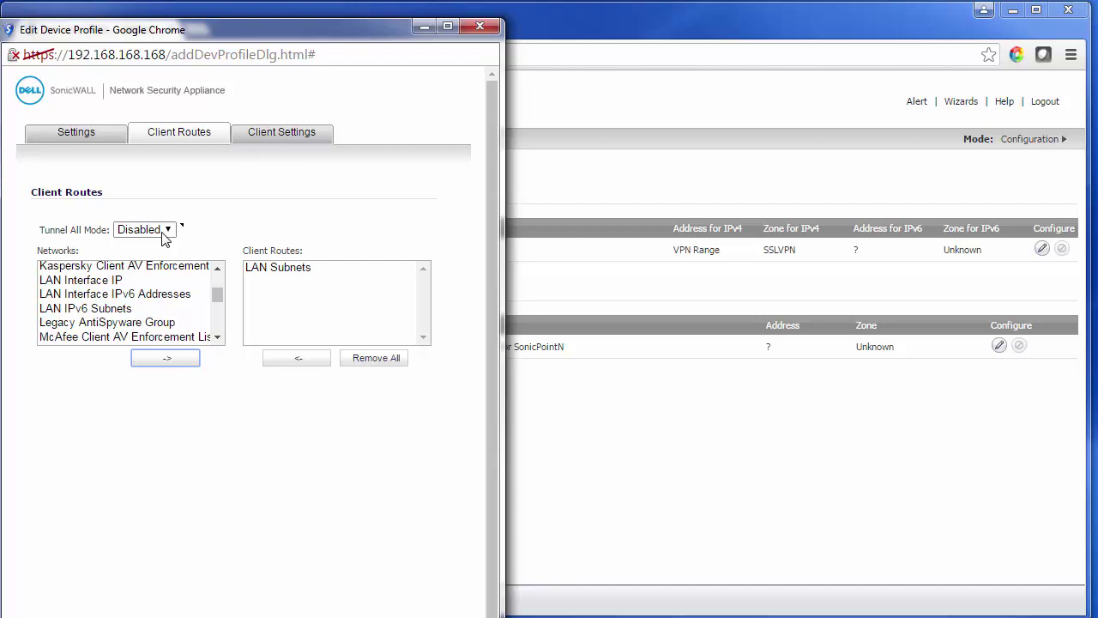
left_click(296, 135)
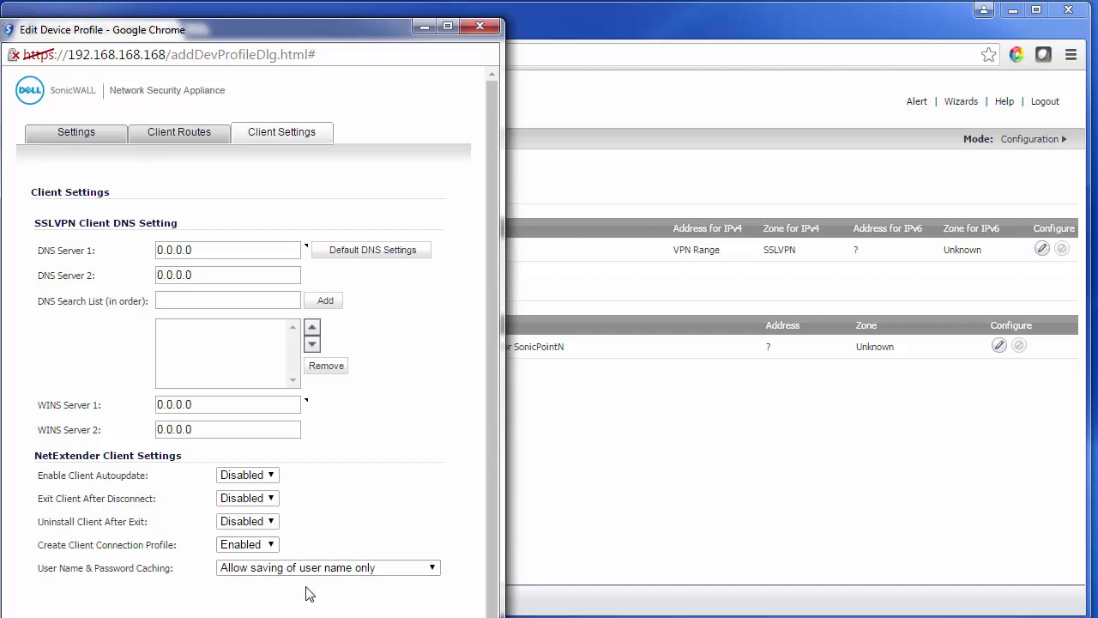
Step: Set User Name & Password Caching to 'Prohibit saving of user name & password' and save the profile
left_click(430, 567)
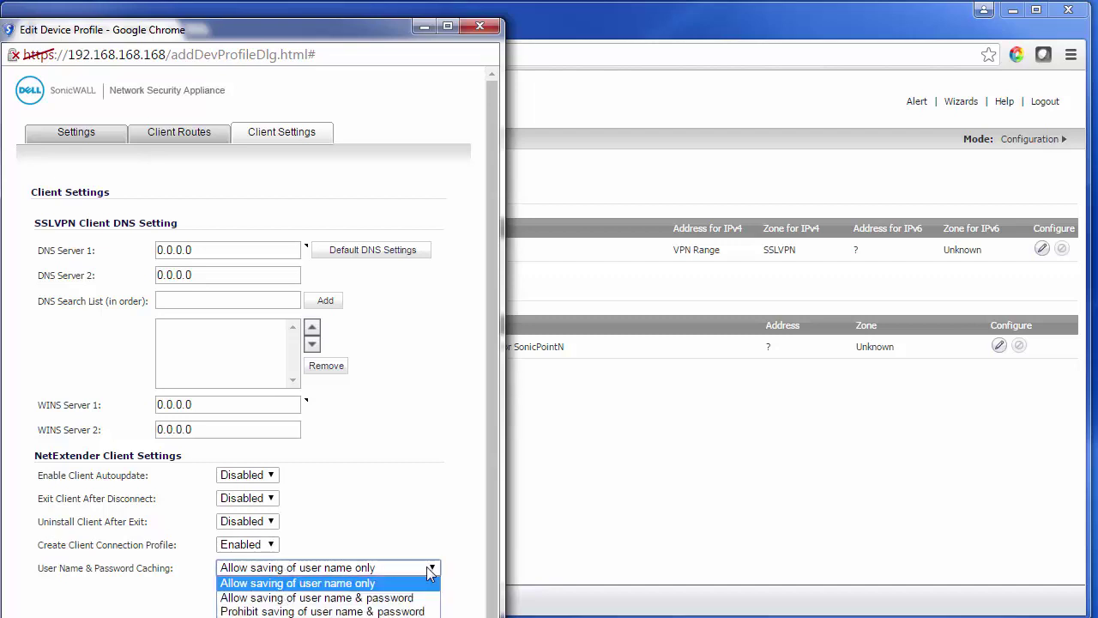
left_click(379, 612)
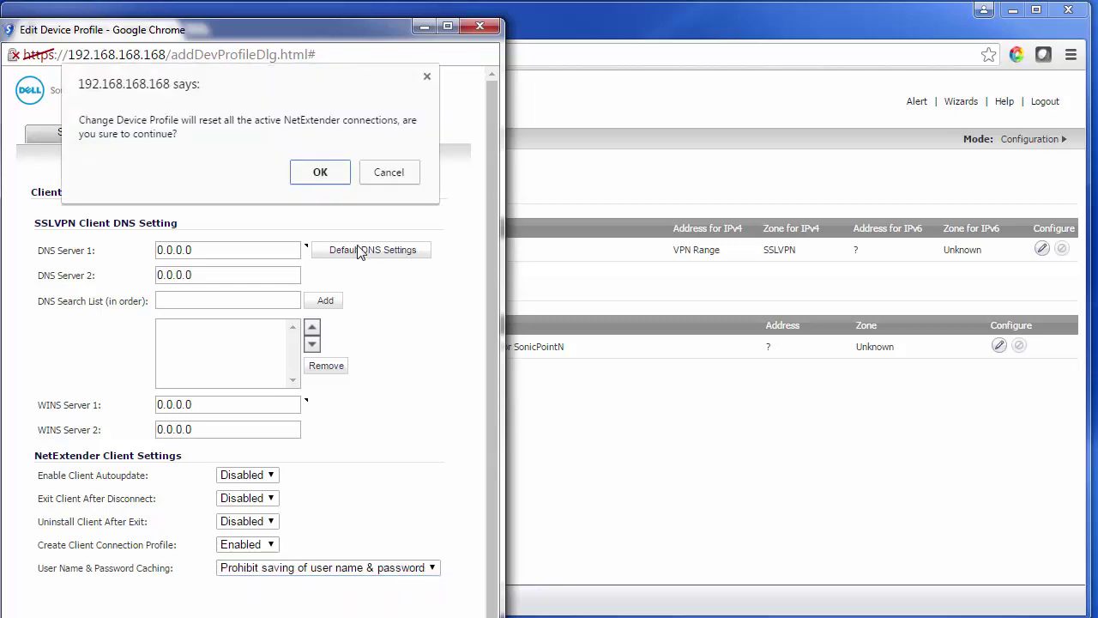
left_click(326, 182)
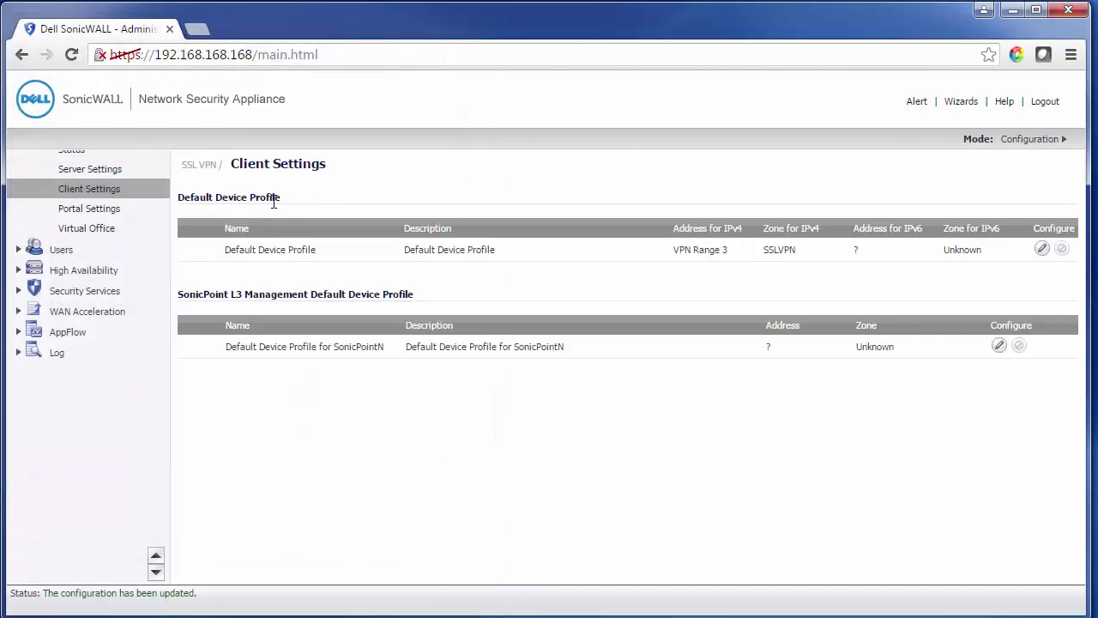
left_click(65, 250)
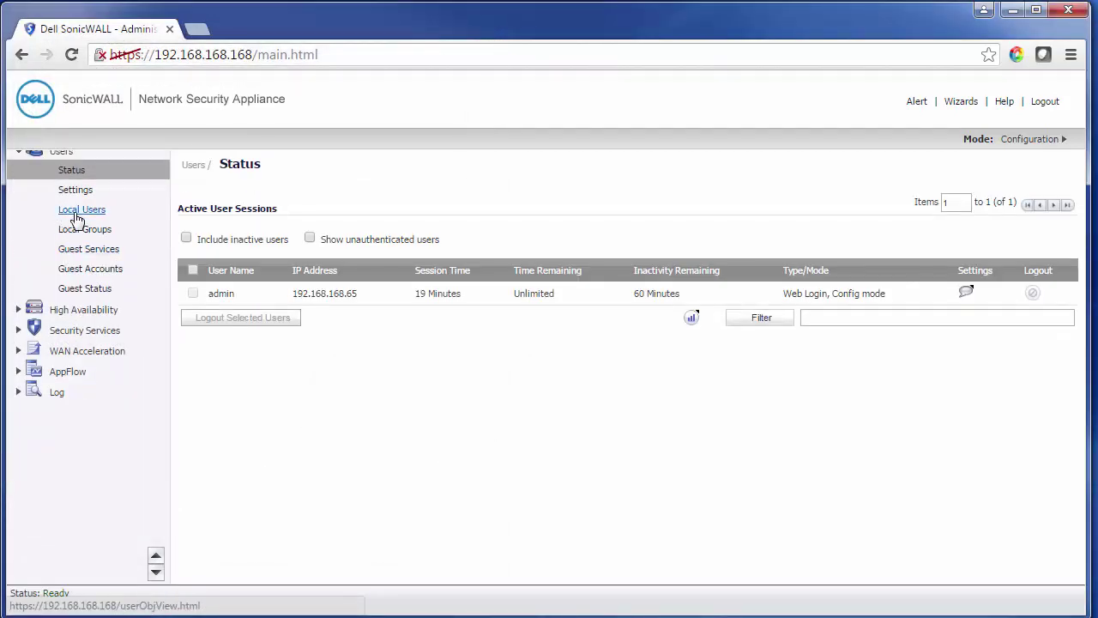
Step: Add the second local user to the SSLVPN Services group on its Groups tab
left_click(78, 213)
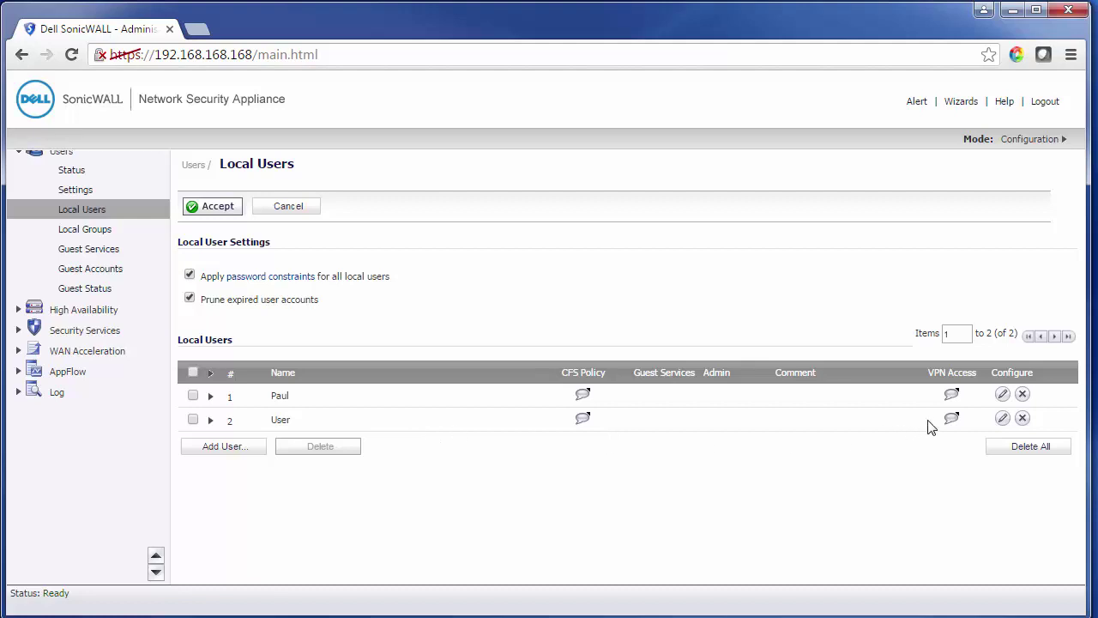
left_click(1001, 419)
left_click_drag(314, 250, 310, 119)
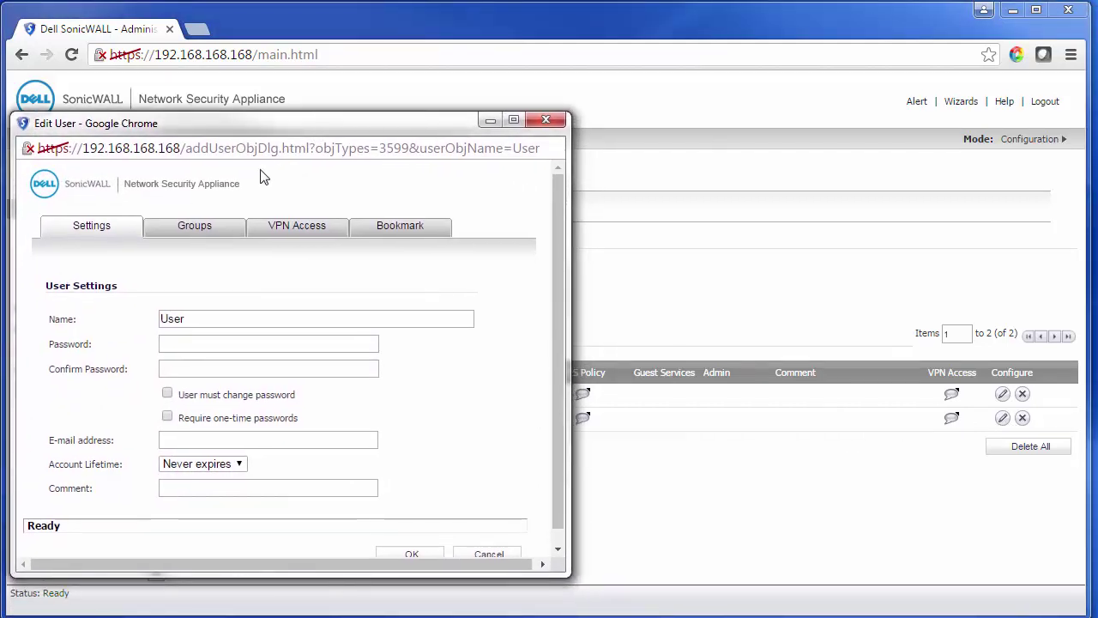
left_click(195, 229)
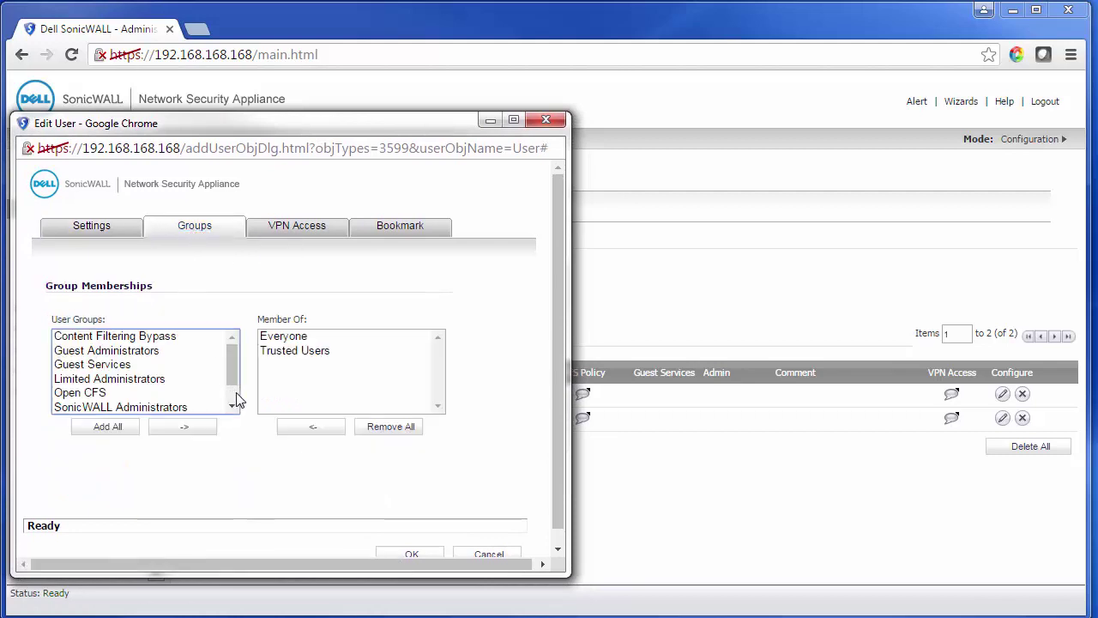
scroll(232, 396, "down", 1)
left_click(164, 403)
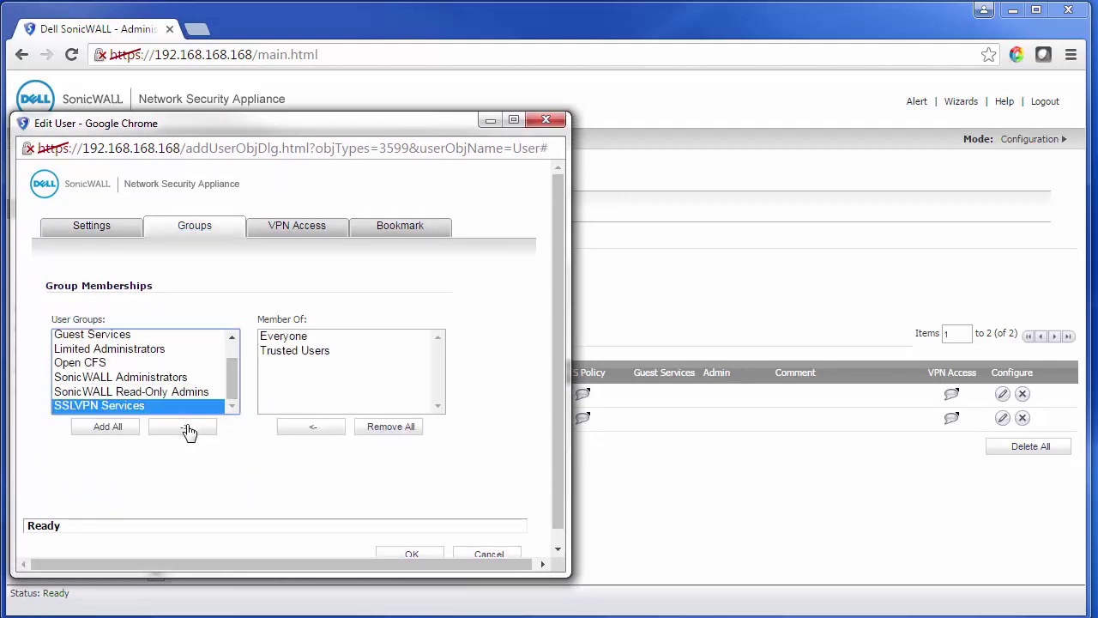
left_click(189, 431)
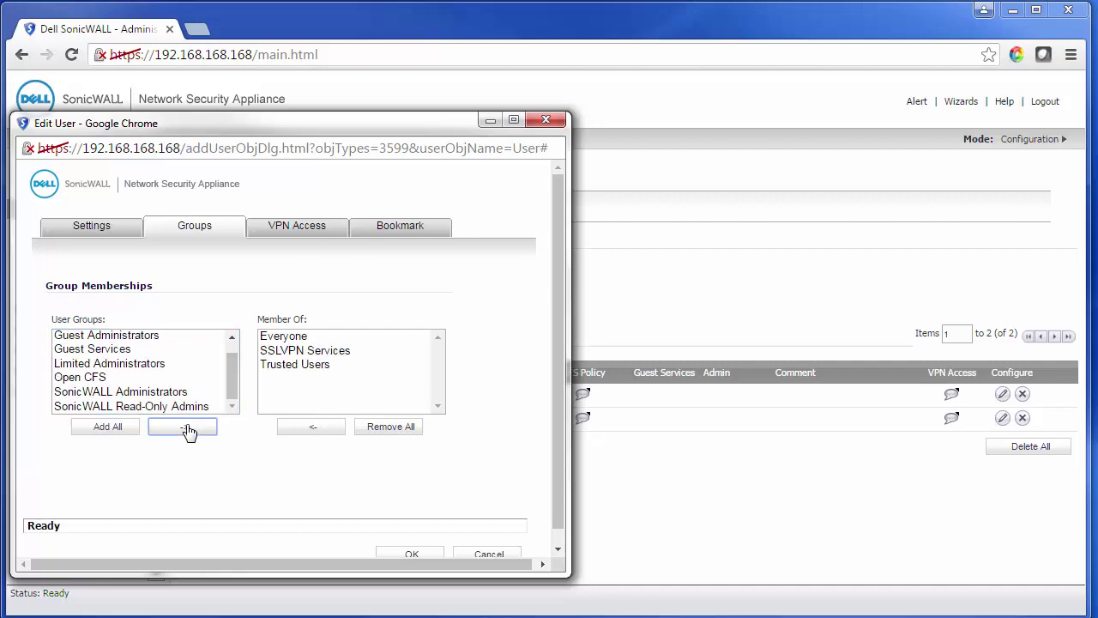
left_click(298, 235)
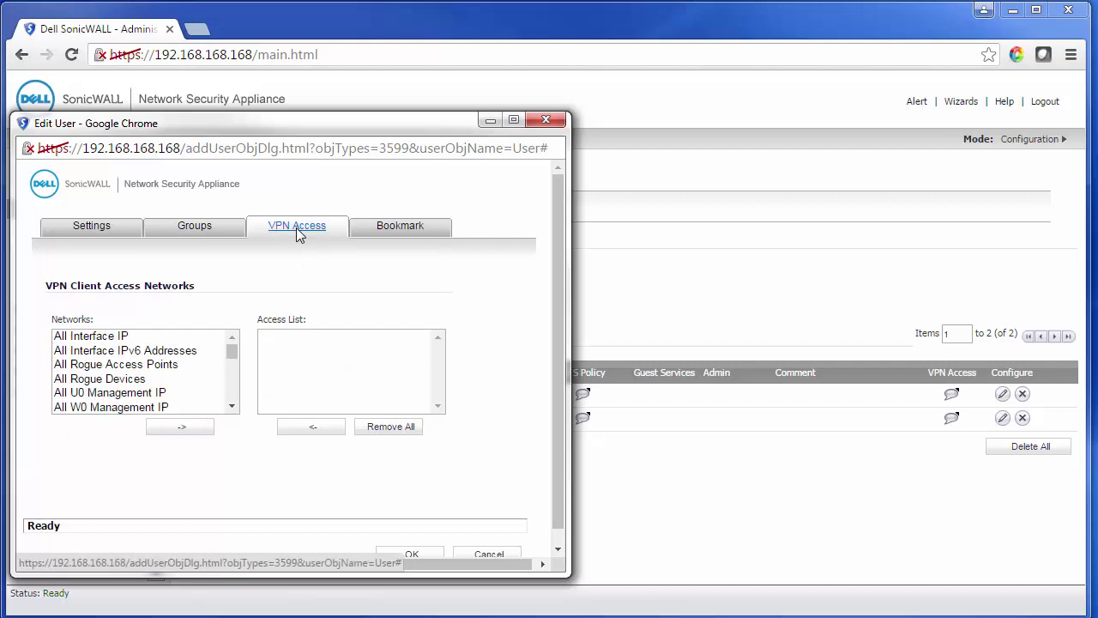
Step: Grant the user VPN Access to LAN Subnets, check the Bookmark tab, and save
left_click(169, 382)
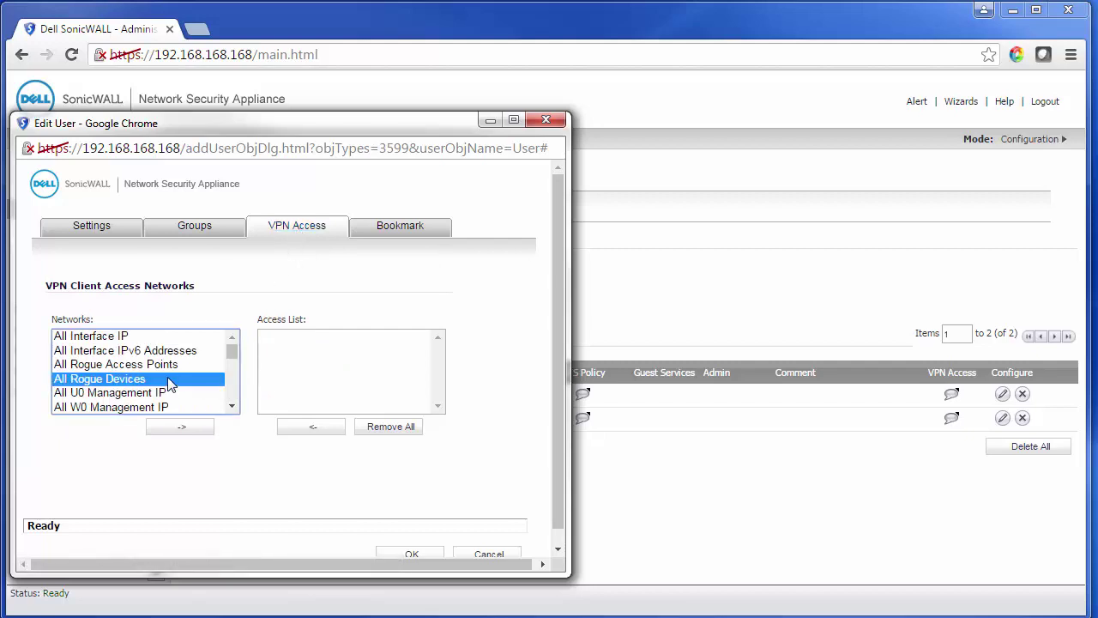
key("l")
key("Down")
key("Down")
key("Down")
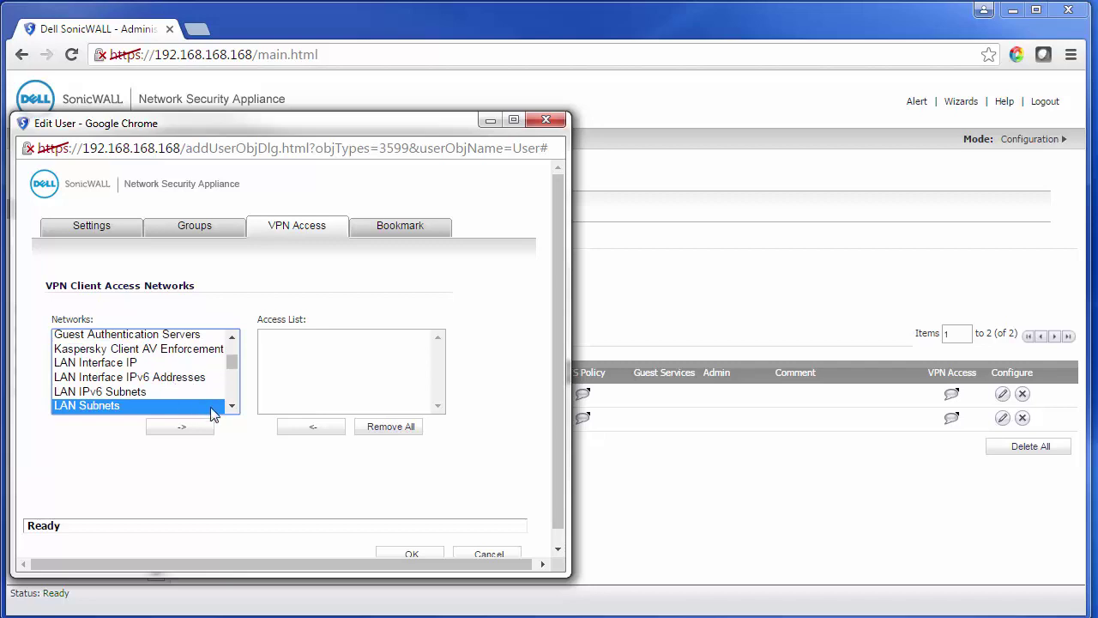
left_click(181, 428)
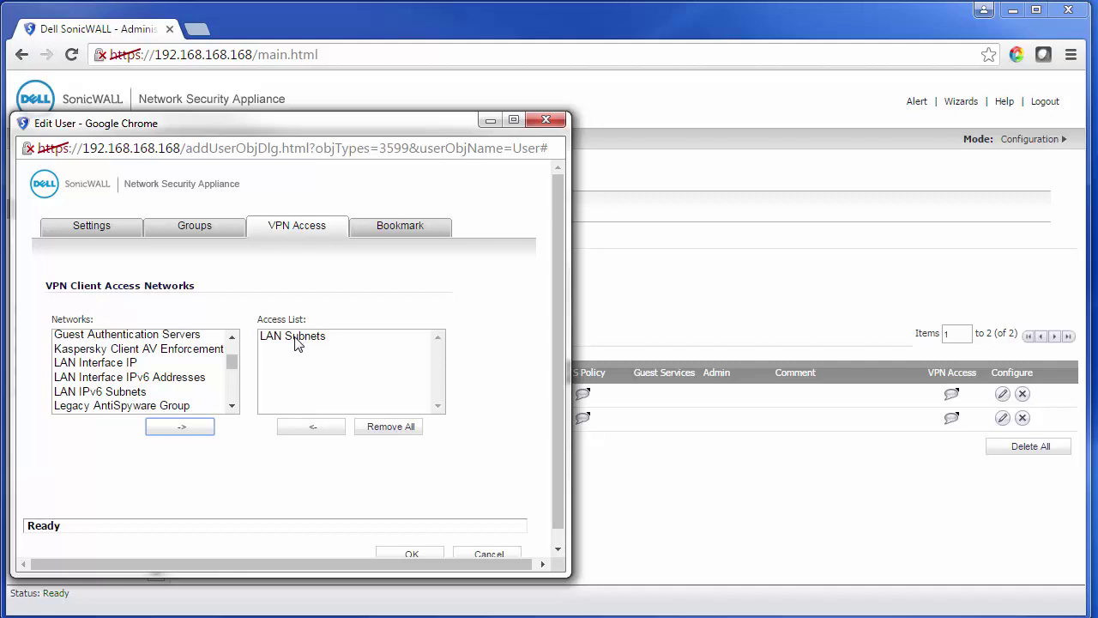
left_click(400, 226)
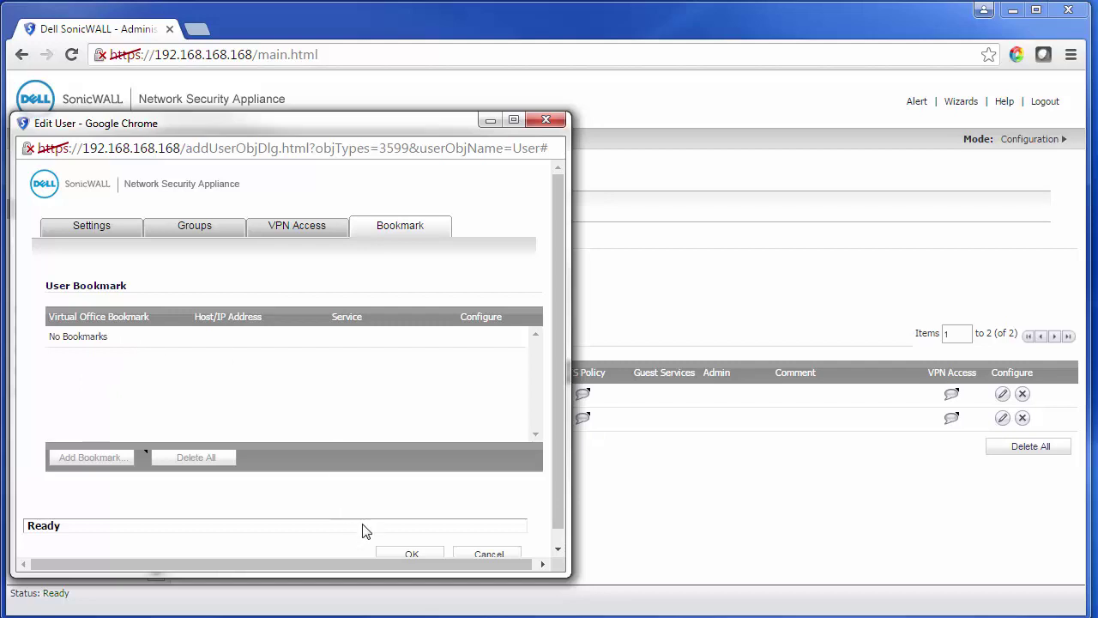
left_click(405, 554)
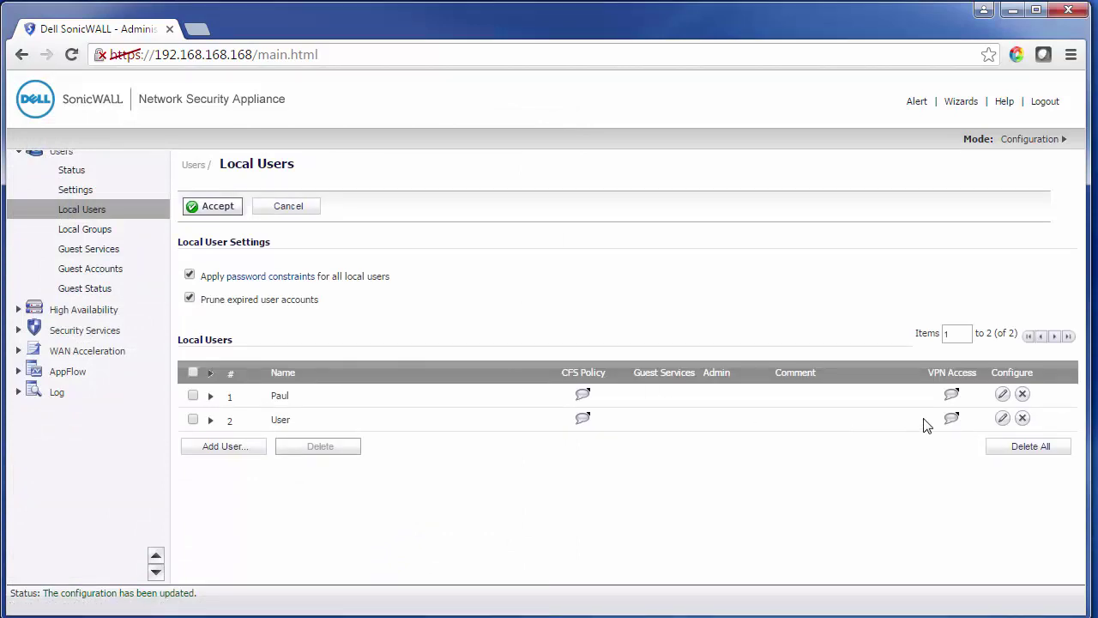
left_click(1001, 418)
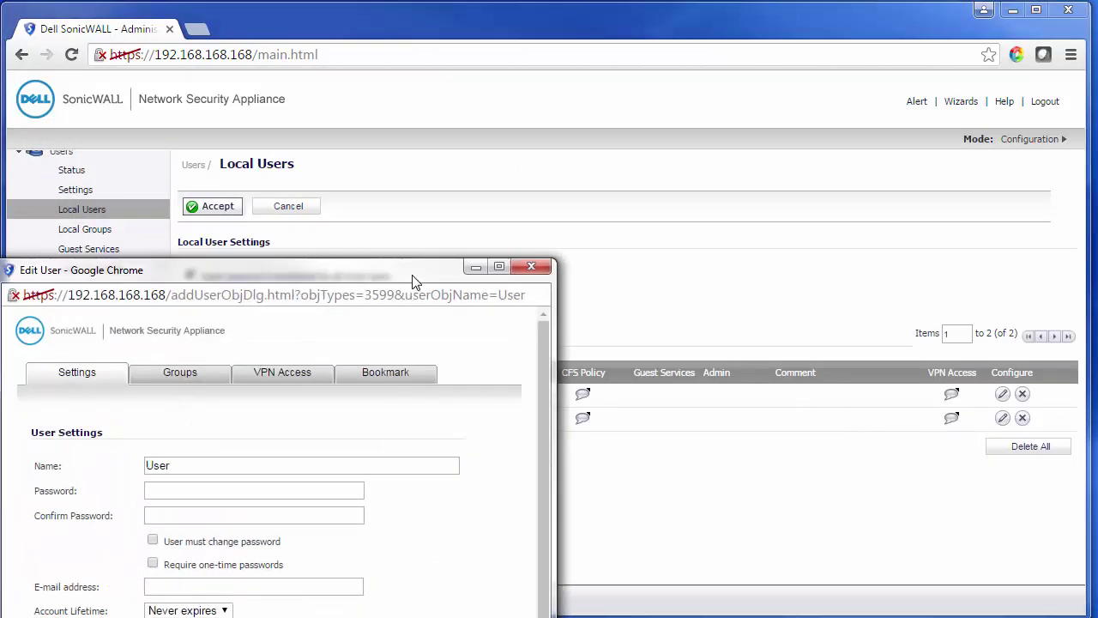
left_click(436, 262)
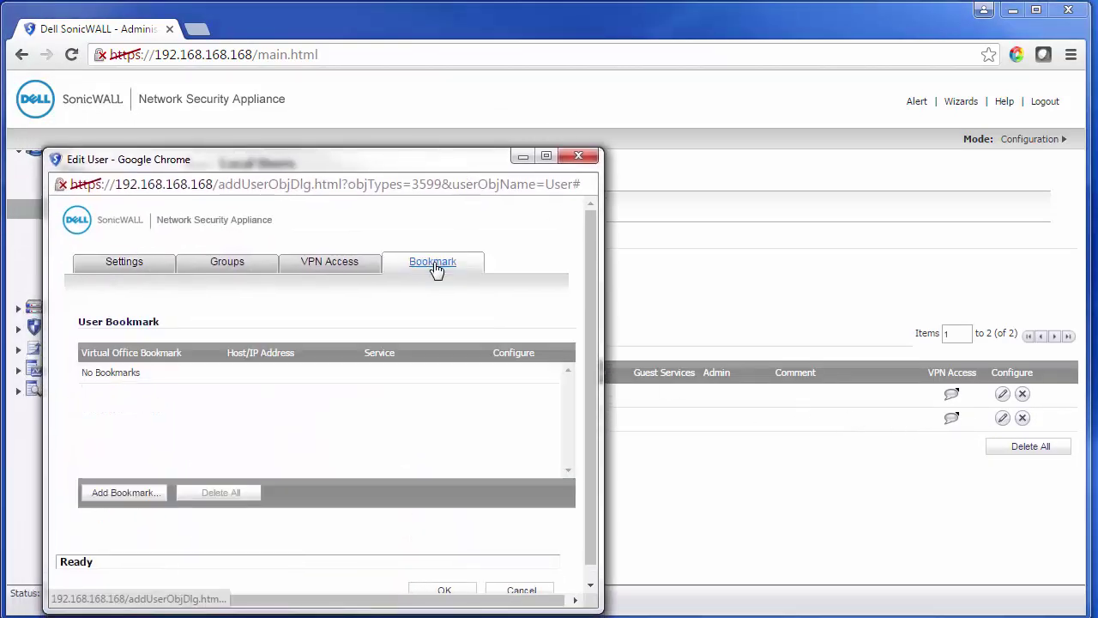
left_click(119, 496)
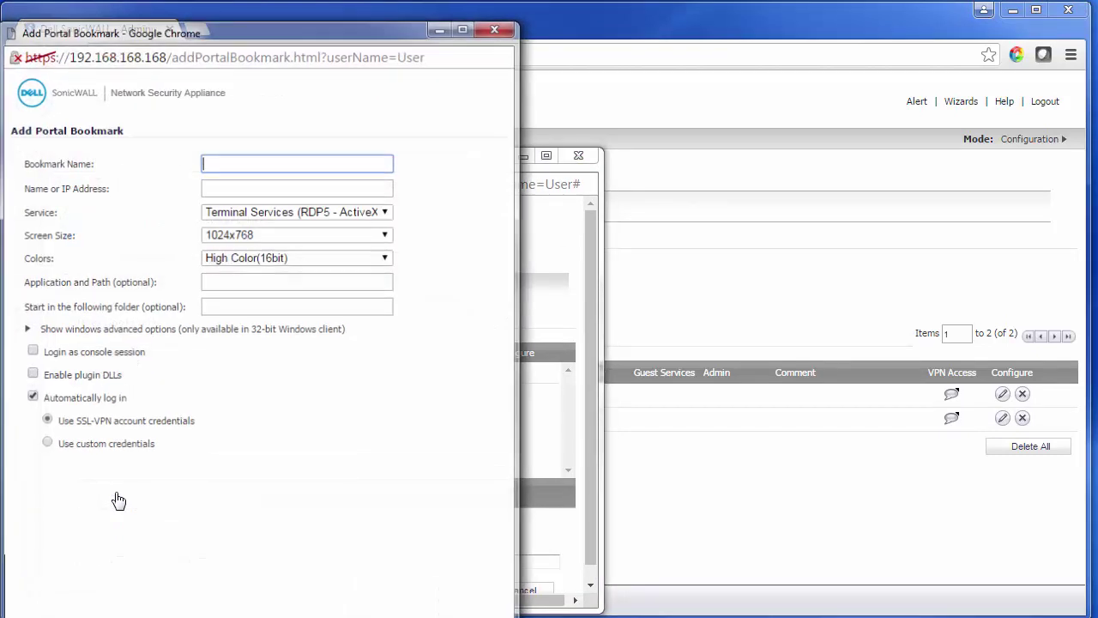
left_click(372, 212)
left_click(372, 212)
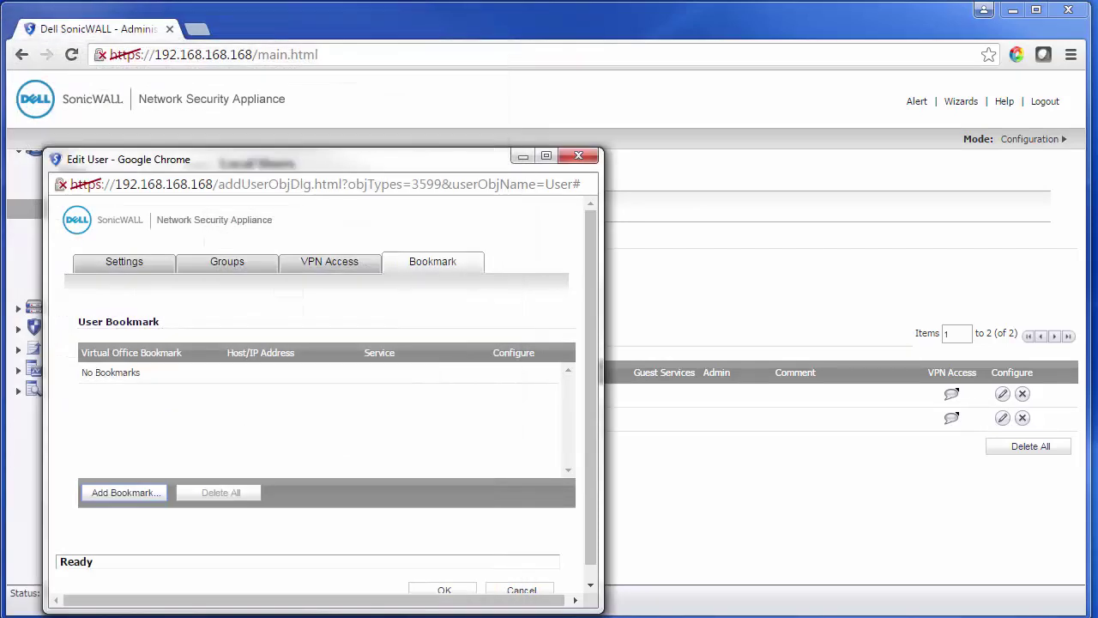
left_click(448, 591)
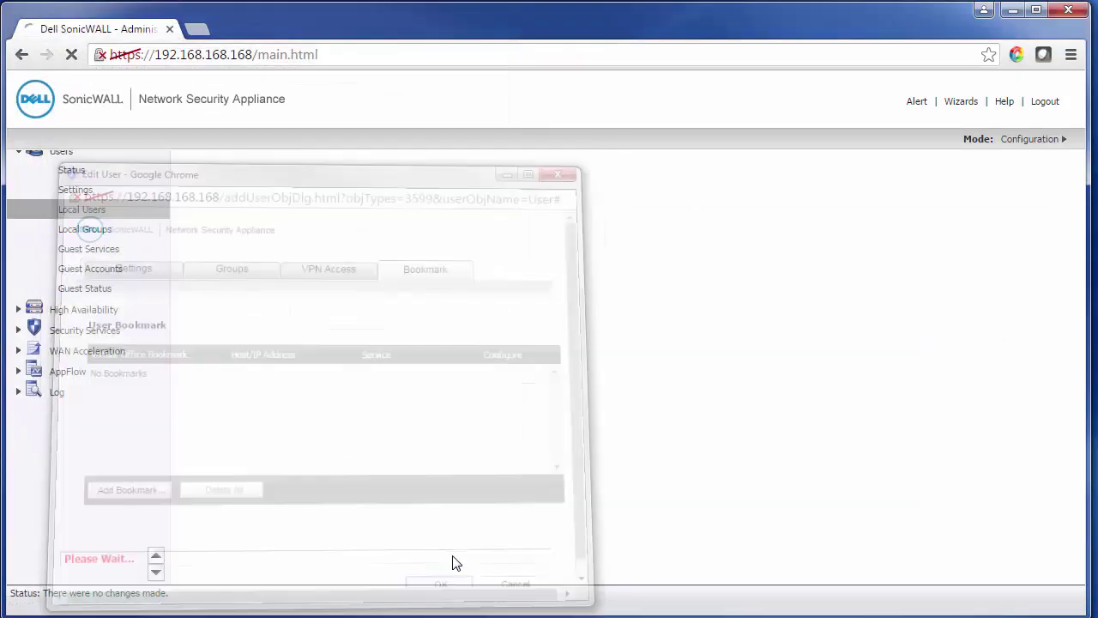